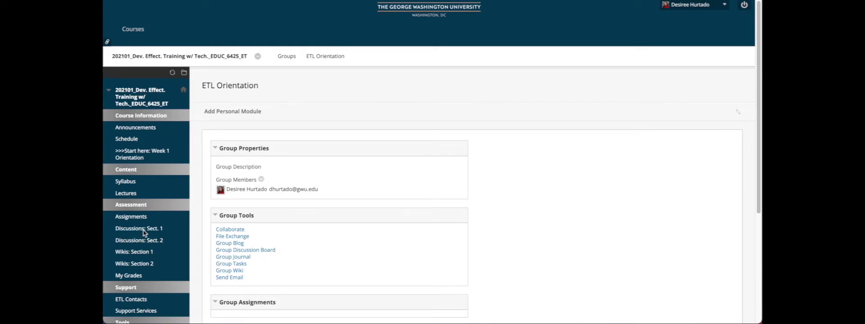
# Open the instructor's welcome thread in the group discussion board's "Week 1: Your Biography" forum and start a reply to the post.
pyautogui.click(266, 252)
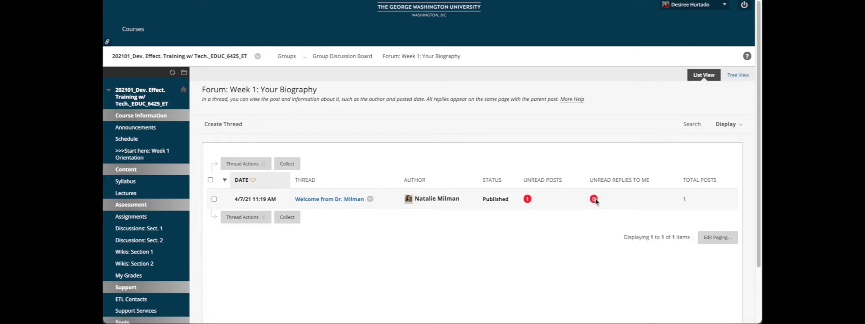
pyautogui.click(336, 199)
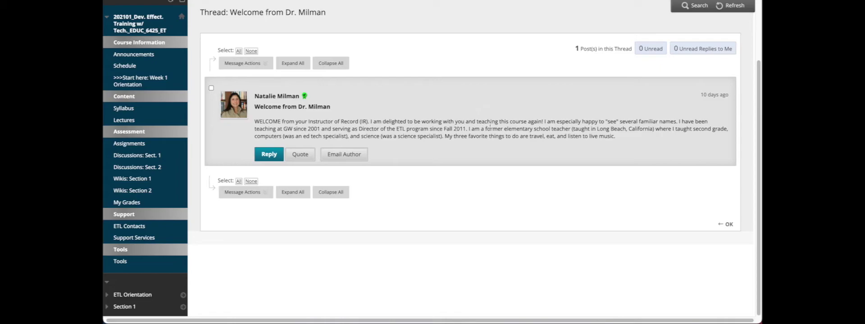
pyautogui.click(269, 155)
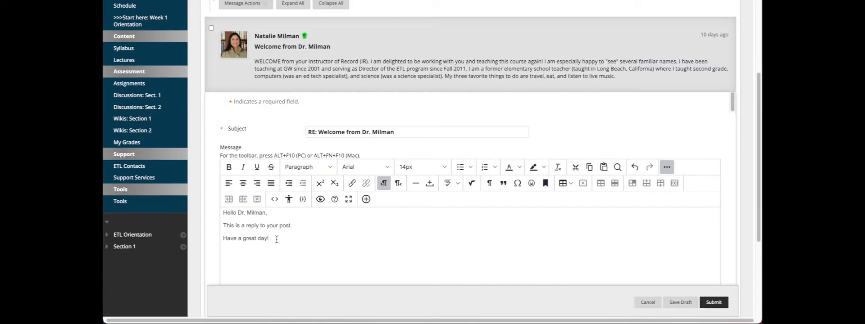
# Format the whole reply message as 12pt Helvetica text.
pyautogui.moveTo(277, 239); pyautogui.dragTo(201, 213)
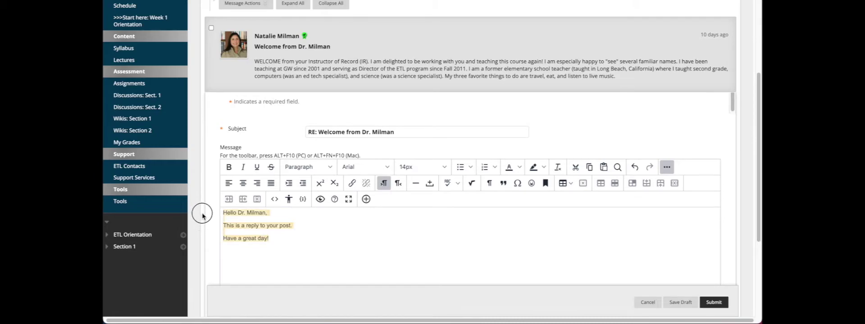
pyautogui.click(520, 167)
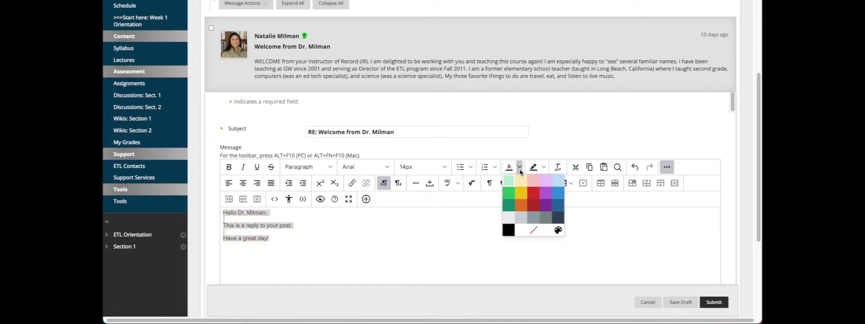
pyautogui.click(557, 167)
pyautogui.click(421, 167)
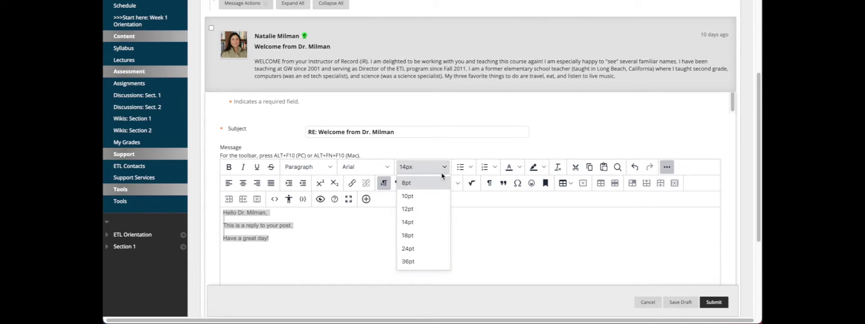
pyautogui.click(427, 209)
pyautogui.scroll(-3, 323, 207)
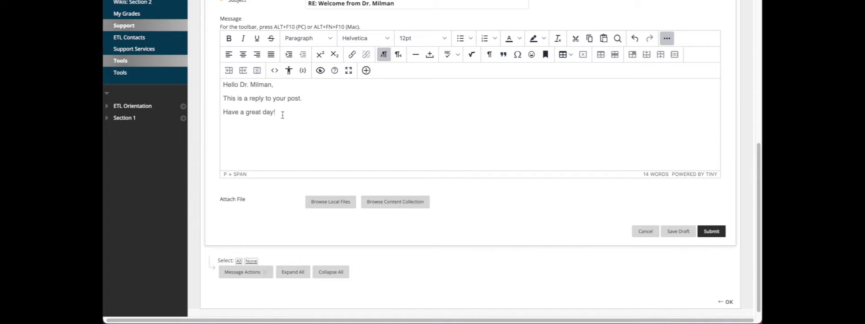
# Submit the formatted reply to the instructor's welcome post.
pyautogui.moveTo(283, 115); pyautogui.dragTo(222, 88)
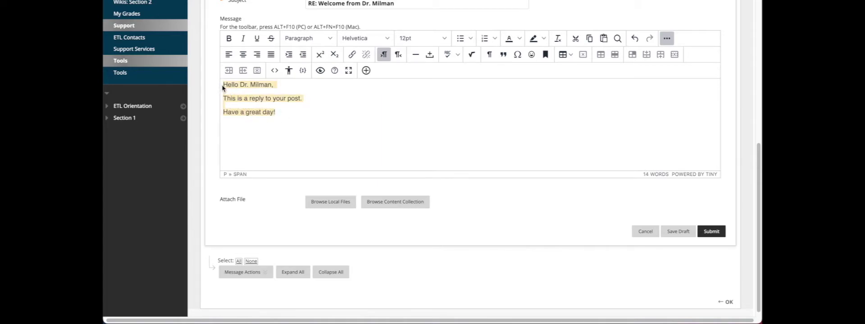
pyautogui.click(259, 117)
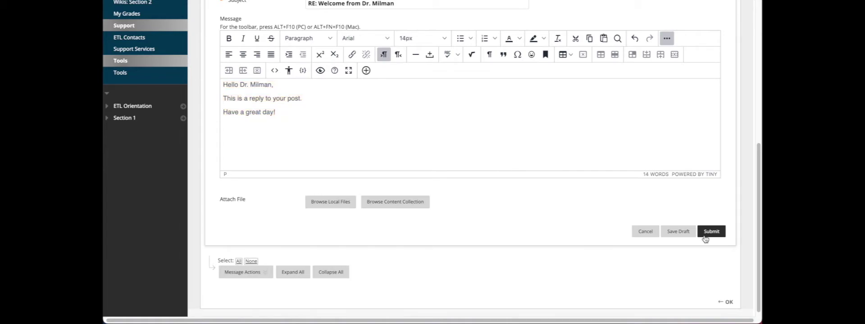
pyautogui.click(709, 232)
pyautogui.moveTo(396, 119); pyautogui.dragTo(551, 124)
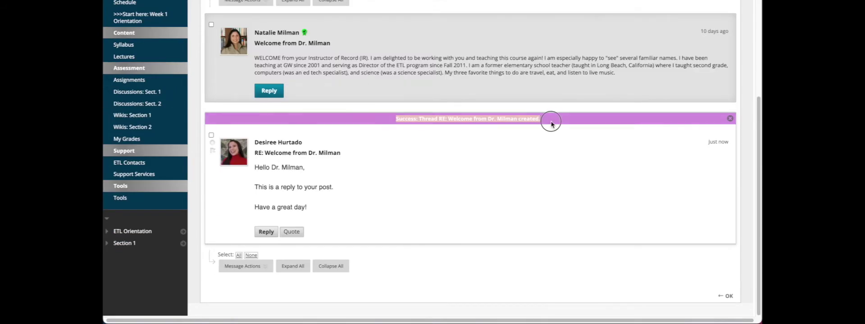
# Start a reply to the newly posted response and set its subject to "Reply to", the student's first name and "- Bio info".
pyautogui.scroll(3, 457, 202)
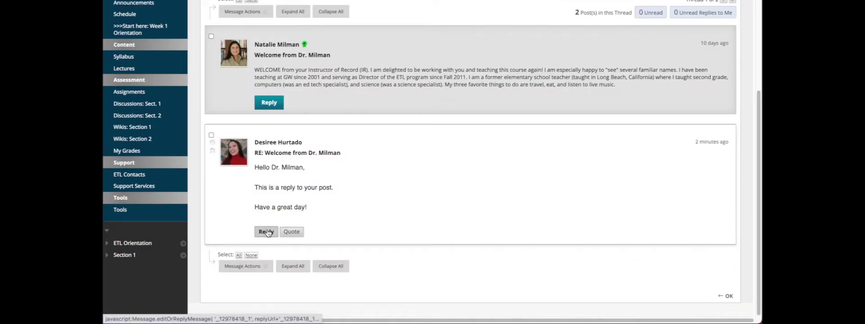
pyautogui.click(266, 232)
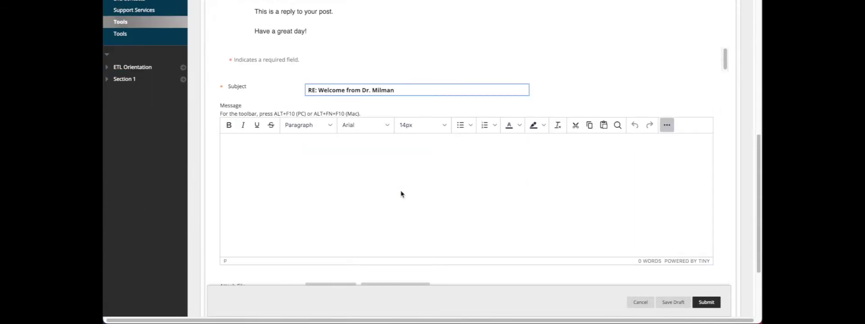
pyautogui.tripleClick(348, 89)
pyautogui.write('Reply to Desiree - Bio info')
# Write "Wow" with the student's first name and "It is so interesting that you love to go spelunking!" as the message and submit it.
pyautogui.click(284, 172)
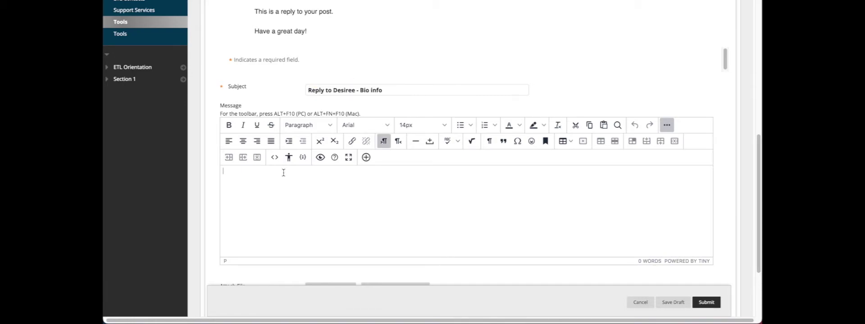
pyautogui.write('Wow Desiree! It is so interesting that you love to go spelunking!')
pyautogui.moveTo(372, 185); pyautogui.dragTo(182, 164)
pyautogui.click(427, 129)
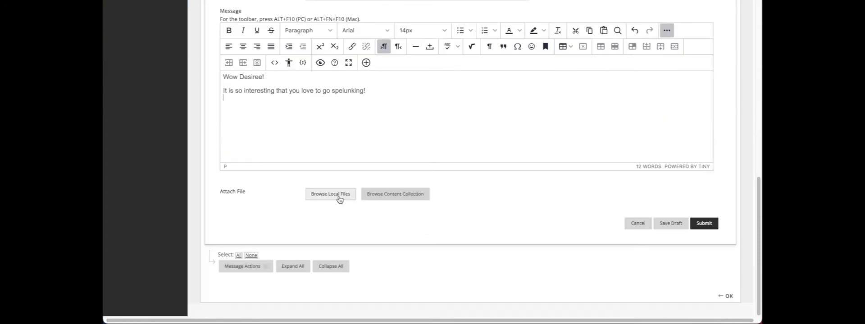
pyautogui.click(697, 226)
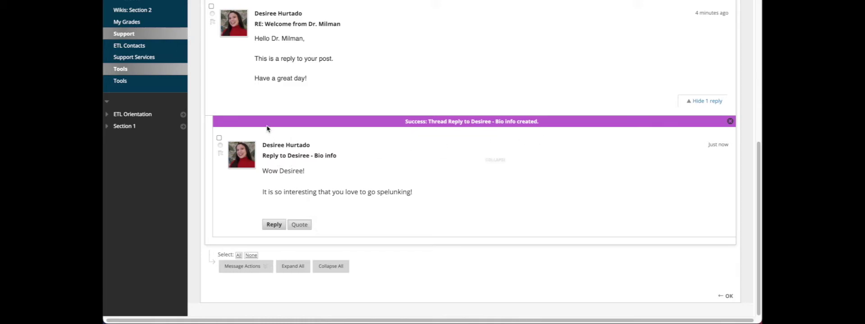
# Examine how the two replies are indented and nested beneath the instructor's welcome post.
pyautogui.scroll(3, 256, 113)
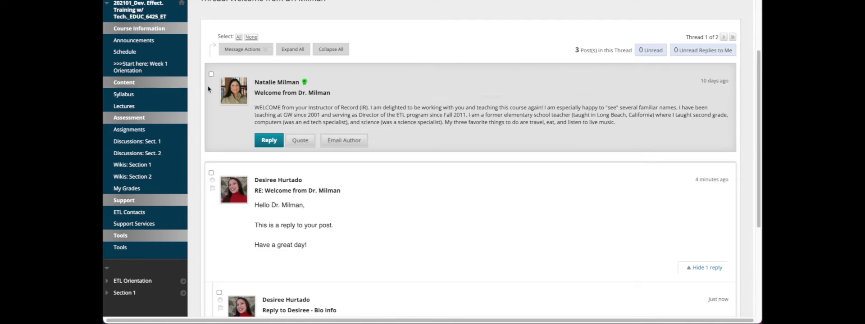
pyautogui.scroll(-1, 216, 137)
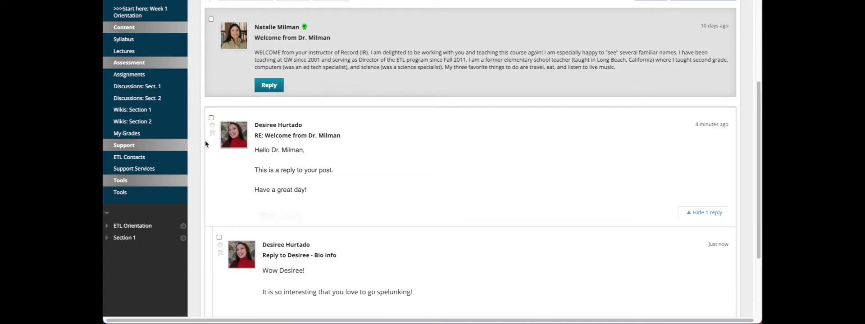
pyautogui.scroll(-1, 212, 204)
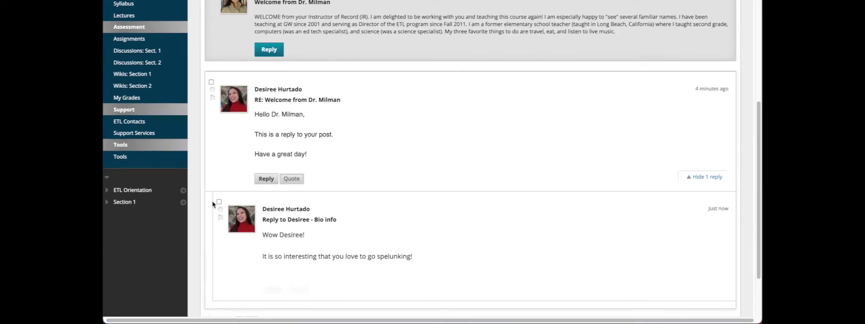
pyautogui.moveTo(232, 253)
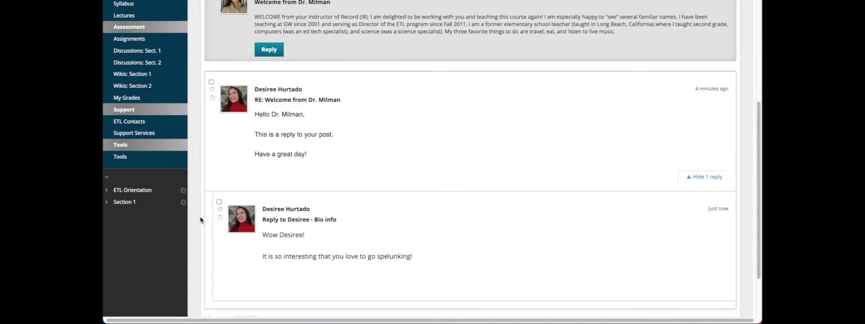
pyautogui.moveTo(214, 222)
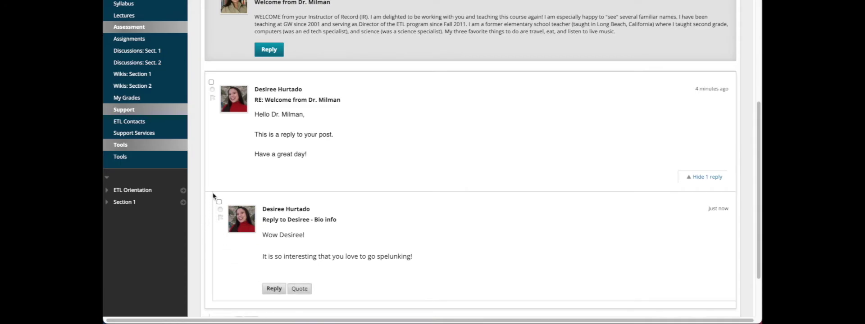
pyautogui.moveTo(211, 167)
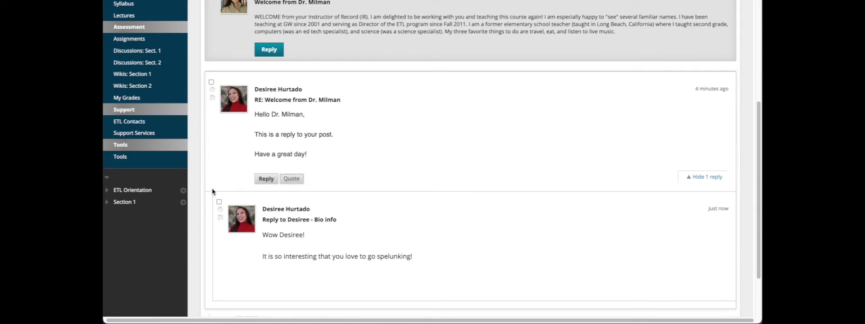
pyautogui.moveTo(214, 269)
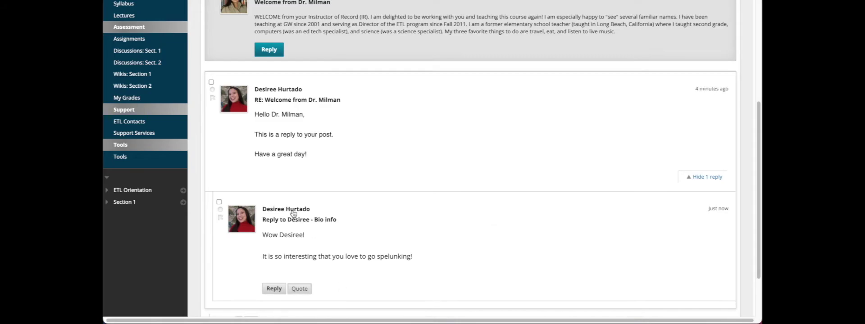
pyautogui.moveTo(269, 76)
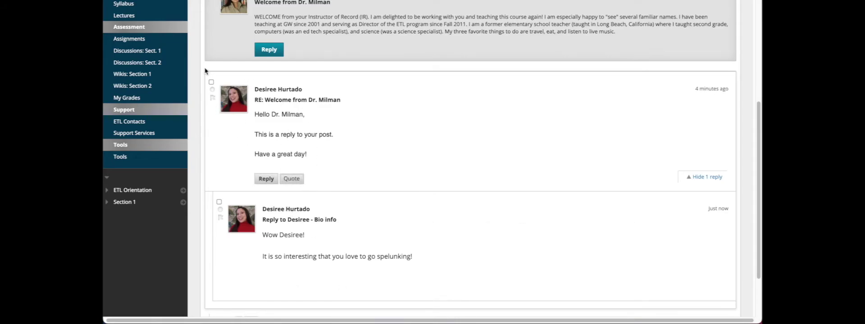
pyautogui.scroll(-1, 340, 239)
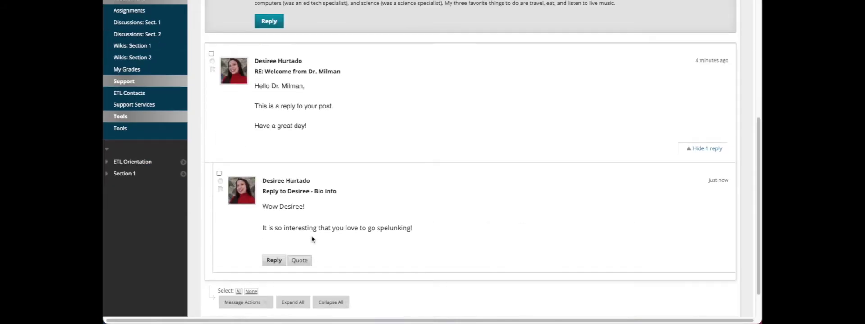
# Toggle the visibility of the reply nested under the student's response, leaving it hidden.
pyautogui.scroll(3, 306, 232)
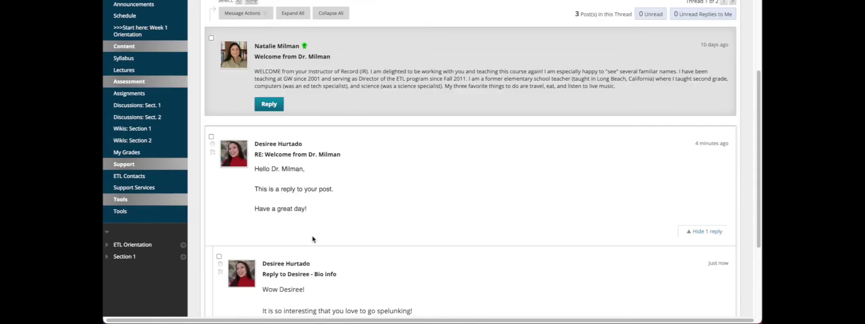
pyautogui.click(702, 233)
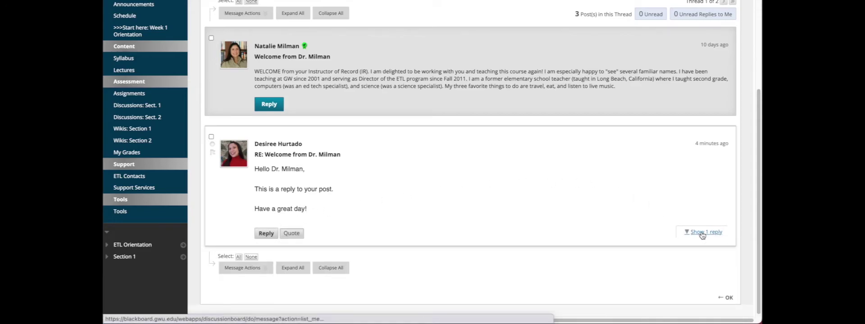
pyautogui.click(701, 233)
pyautogui.click(701, 233)
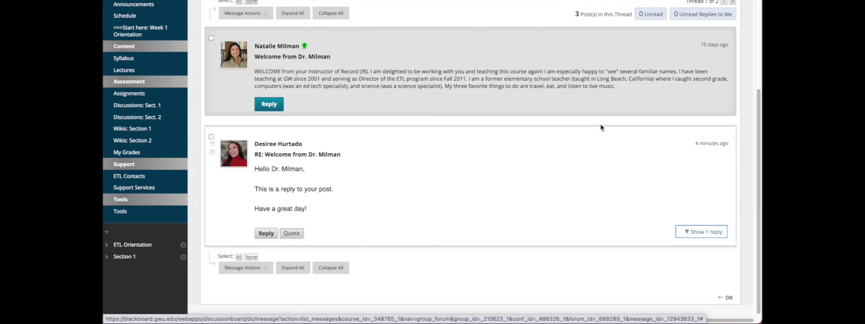
# Collapse all posts in the thread, expand them all again and view the nested reply.
pyautogui.scroll(3, 601, 128)
pyautogui.scroll(-1, 334, 131)
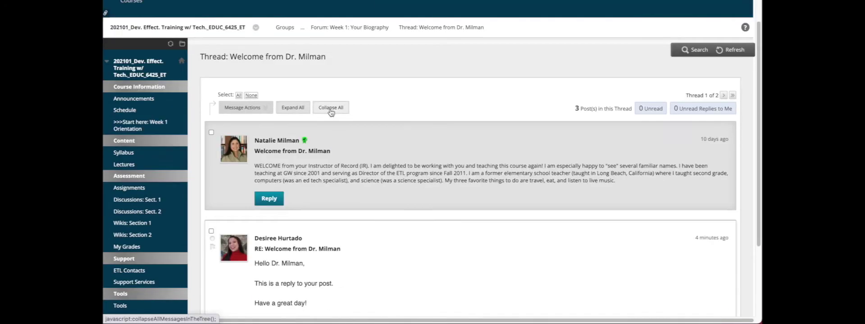
pyautogui.click(331, 107)
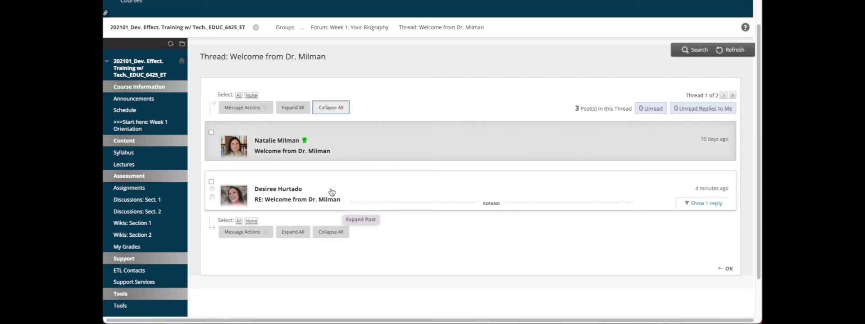
pyautogui.click(293, 108)
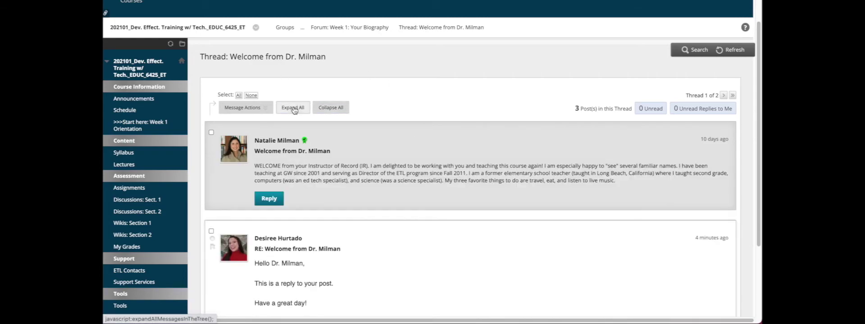
pyautogui.scroll(-5, 609, 242)
# Select the first reply to the instructor's welcome post and set a flag on it.
pyautogui.scroll(5, 610, 242)
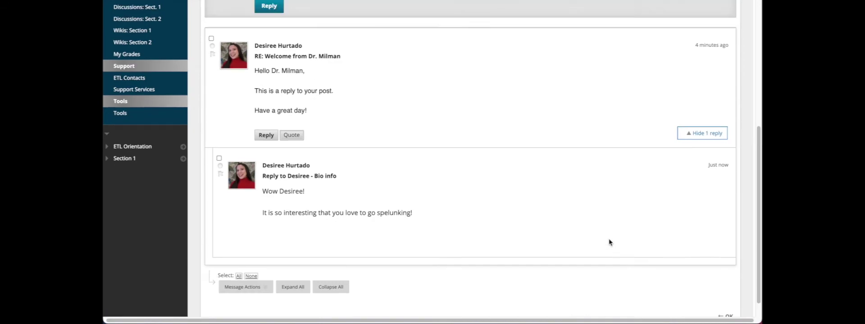
pyautogui.click(261, 83)
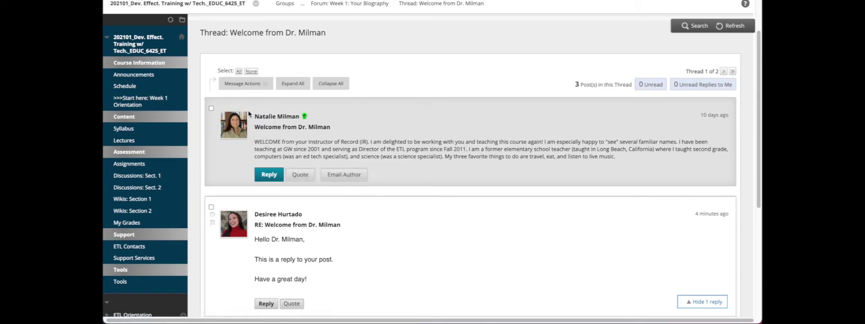
pyautogui.click(246, 83)
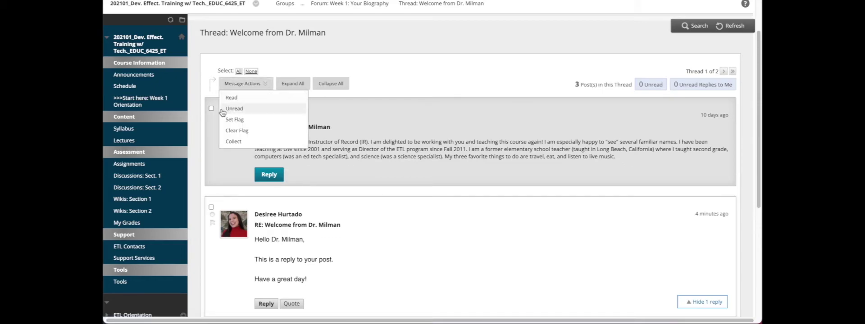
pyautogui.click(211, 207)
pyautogui.click(246, 84)
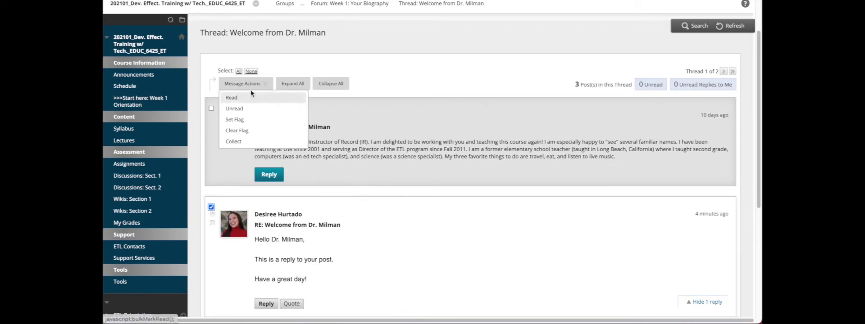
pyautogui.click(249, 119)
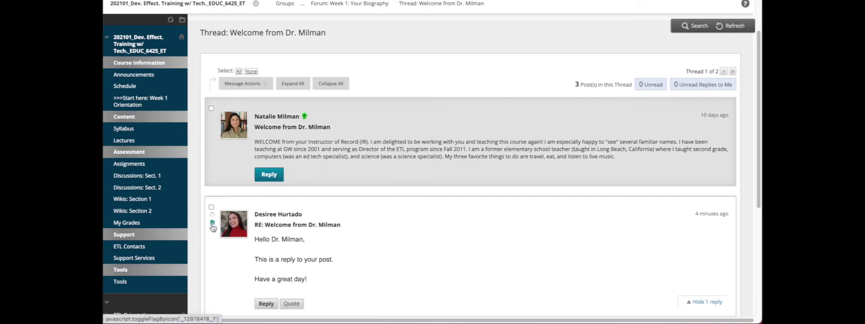
# Mark the first reply to the instructor's welcome post as unread, and toggle the flag on that reply.
pyautogui.click(211, 208)
pyautogui.click(242, 83)
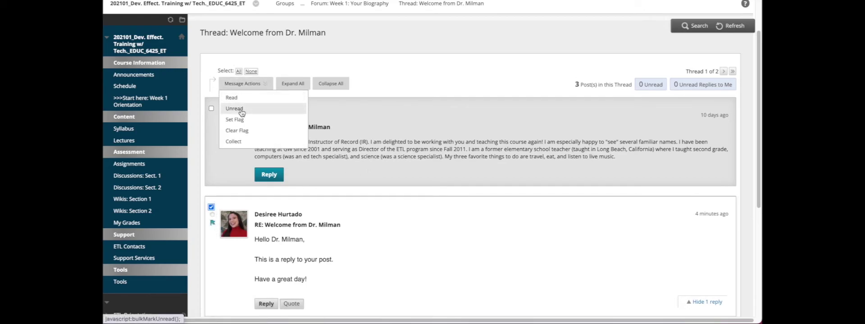
pyautogui.click(234, 108)
pyautogui.scroll(-2, 386, 265)
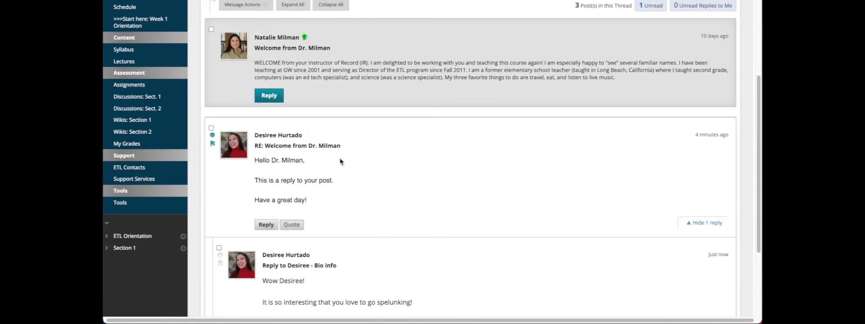
pyautogui.click(212, 143)
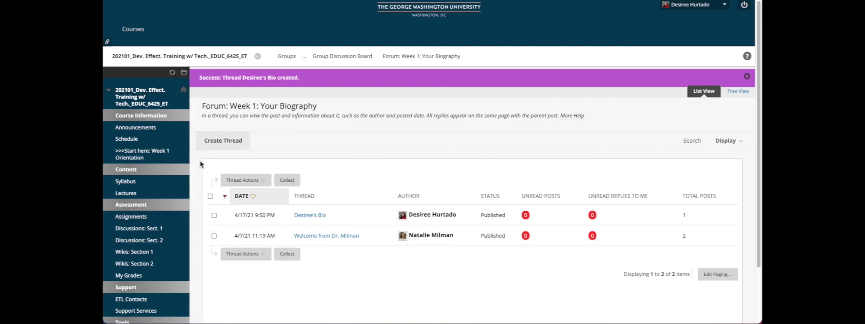
# Create and submit a forum thread titled with the student's first name and "Bio", with the message "Hello, This is my bio. Nice to meet you!".
pyautogui.click(234, 143)
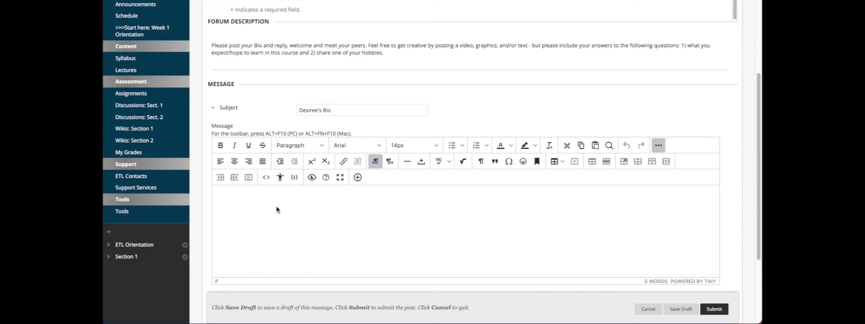
pyautogui.write('Hello, This is my bio. Nice to meet you!')
pyautogui.scroll(-1, 435, 193)
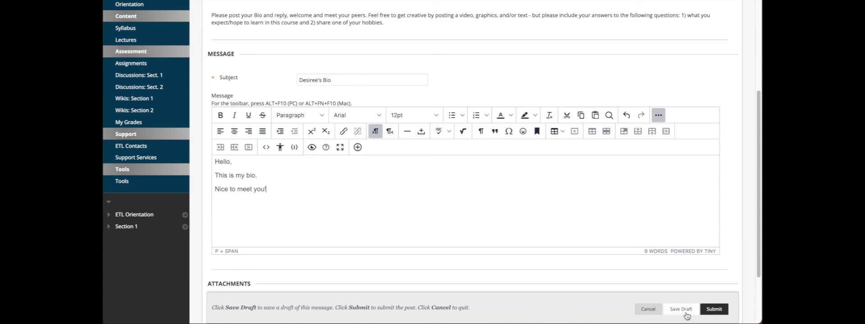
pyautogui.click(714, 310)
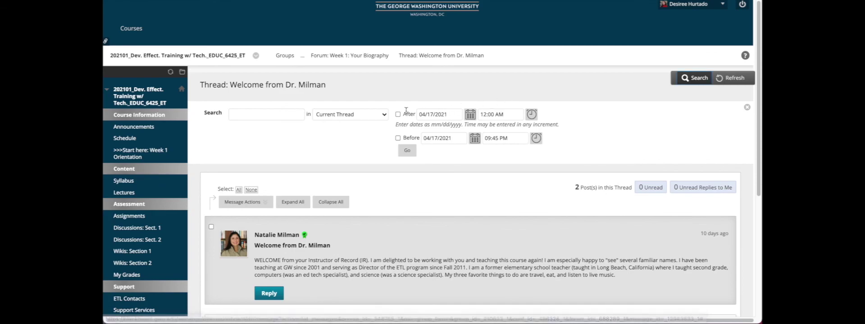
# Search the current thread for posts containing the student's first name, without any date limits.
pyautogui.click(240, 117)
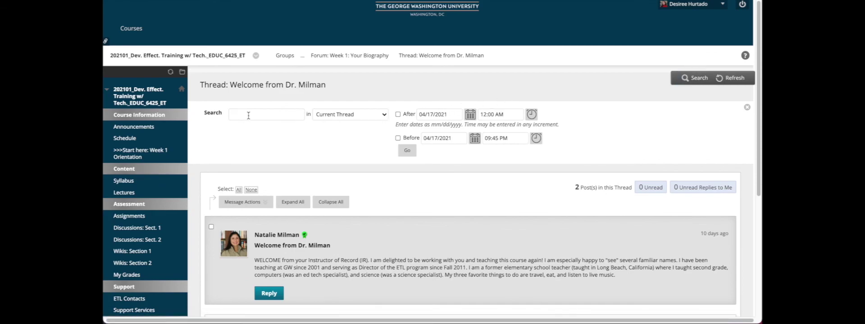
pyautogui.write('Desiree')
pyautogui.click(407, 151)
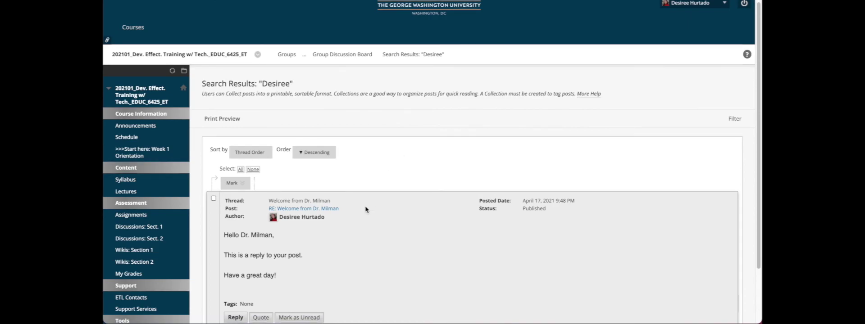